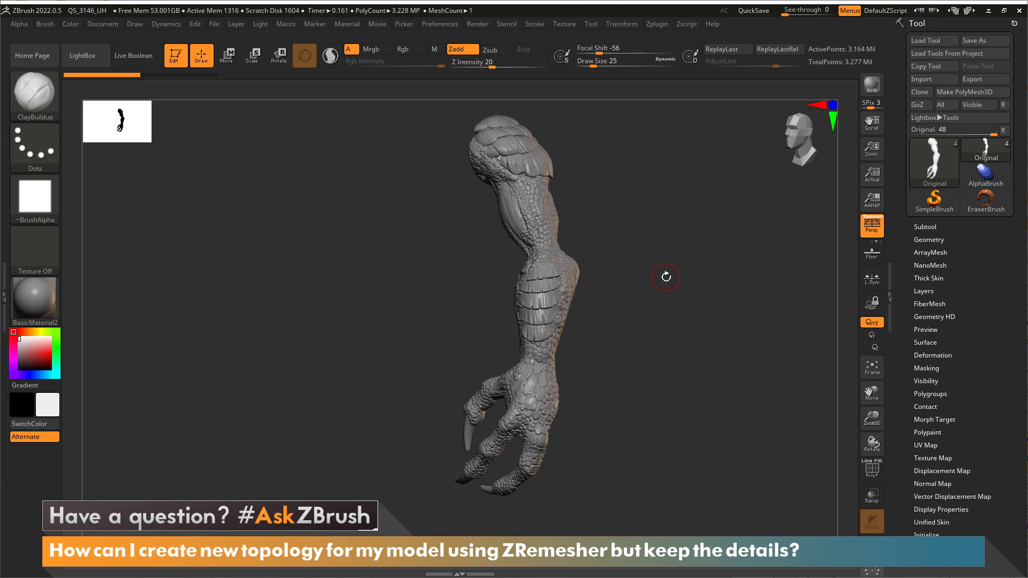
Orbit the arm, then show the Subtool list with Original, 90K, 18K and 5K.
{"action": "mouse_move", "coordinate": [649, 345]}
{"action": "left_mouse_down"}
{"action": "mouse_move", "coordinate": [665, 345]}
{"action": "mouse_move", "coordinate": [653, 345]}
{"action": "left_mouse_up"}
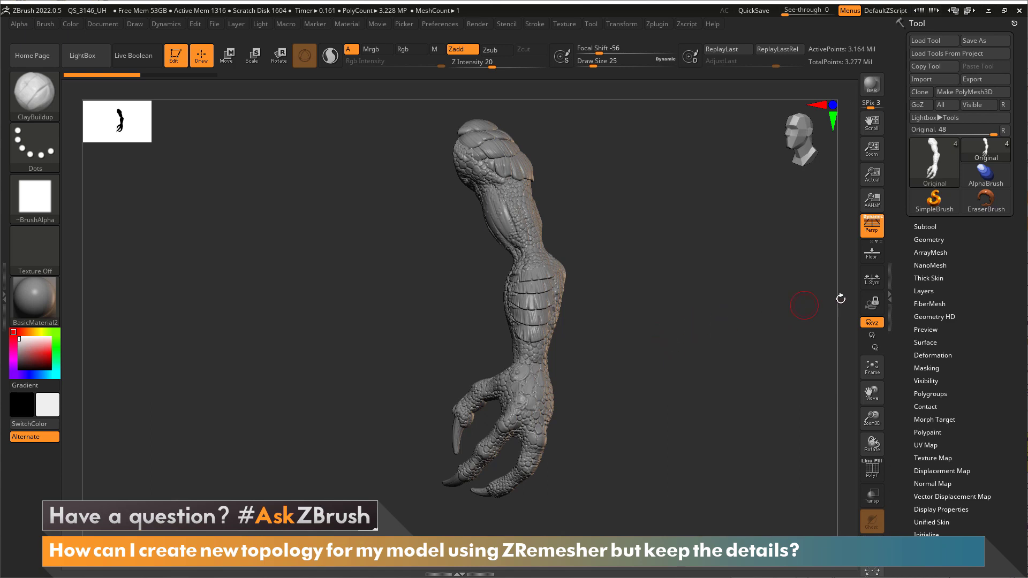
{"action": "left_click", "coordinate": [930, 227]}
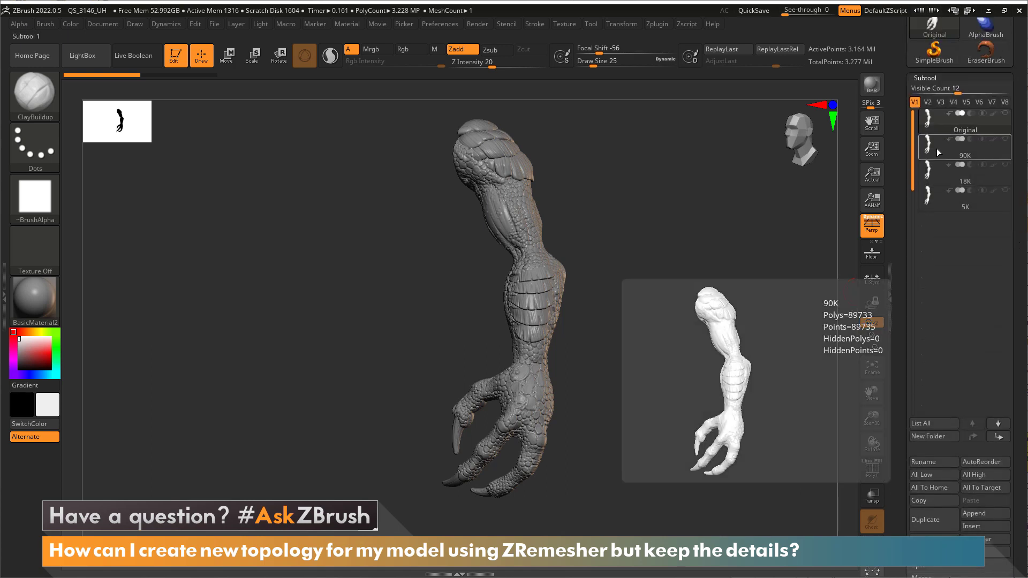
Compare the 90K arm against the Original by switching between the two subtools.
{"action": "left_click", "coordinate": [936, 151]}
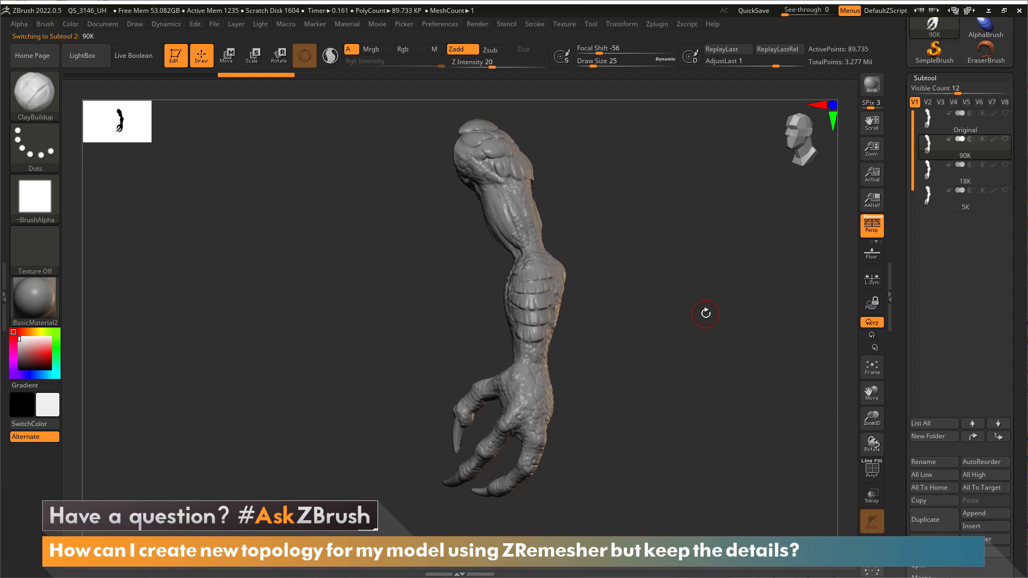
{"action": "mouse_move", "coordinate": [669, 308]}
{"action": "left_mouse_down"}
{"action": "mouse_move", "coordinate": [686, 305]}
{"action": "mouse_move", "coordinate": [667, 300]}
{"action": "left_mouse_up"}
{"action": "mouse_move", "coordinate": [695, 344]}
{"action": "left_mouse_down"}
{"action": "mouse_move", "coordinate": [601, 340]}
{"action": "mouse_move", "coordinate": [663, 327]}
{"action": "left_mouse_up"}
{"action": "left_click", "coordinate": [964, 121]}
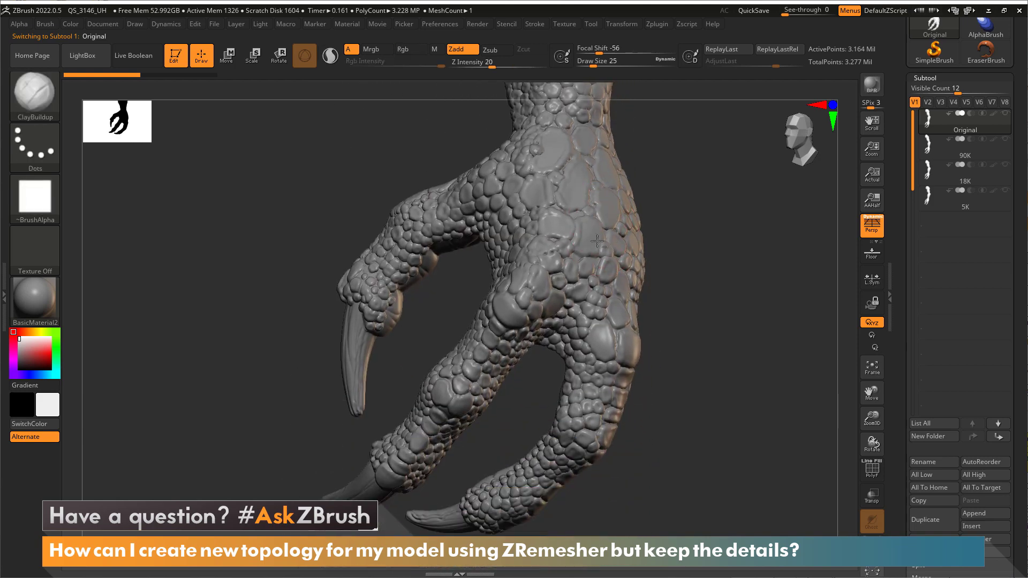
{"action": "left_click", "coordinate": [928, 154]}
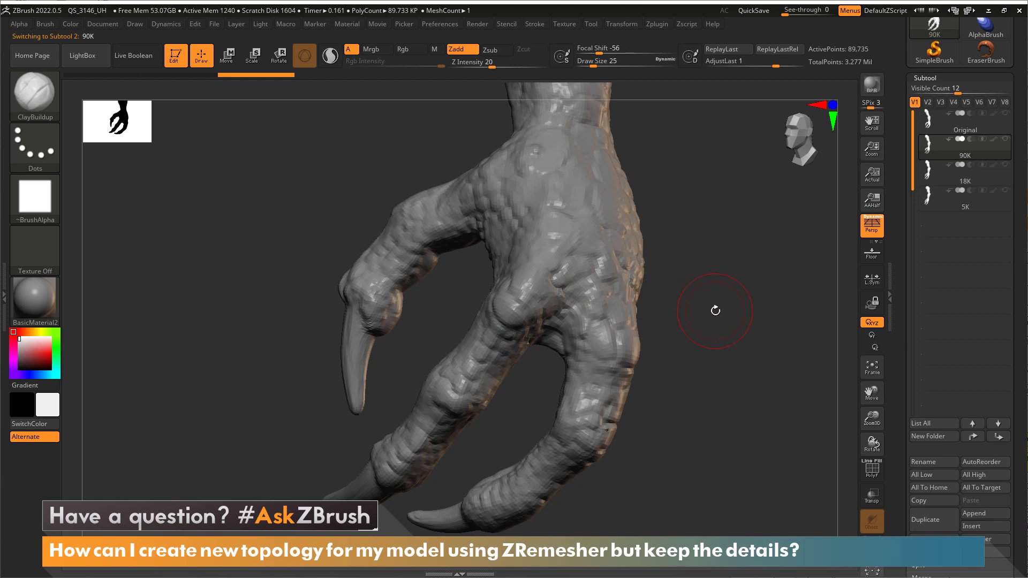
Check the 90K hand's polygon wireframe, frame the whole arm, and select the 18K subtool.
{"action": "key", "text": "shift+f"}
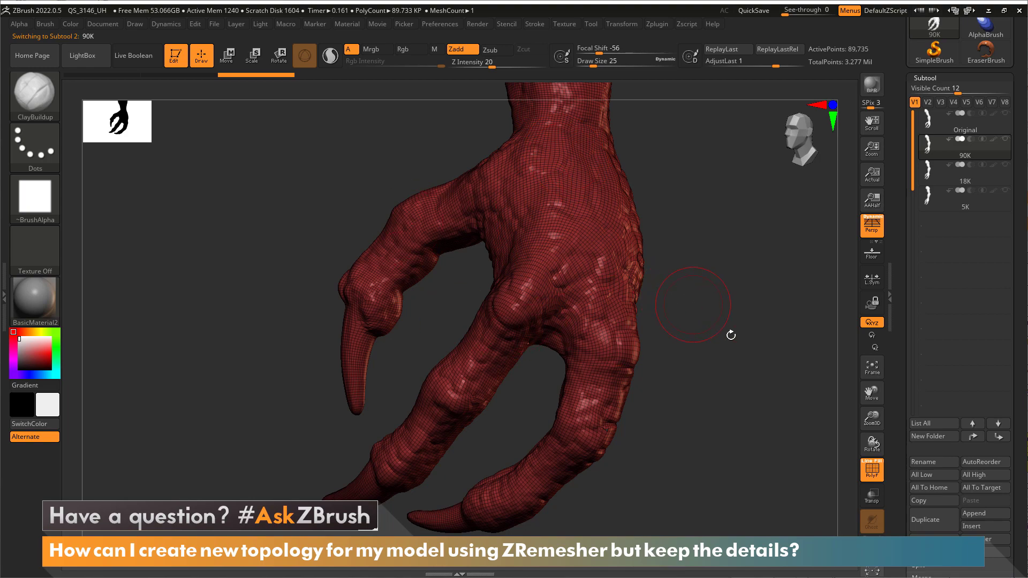
{"action": "key", "text": "shift+f"}
{"action": "key", "text": "f"}
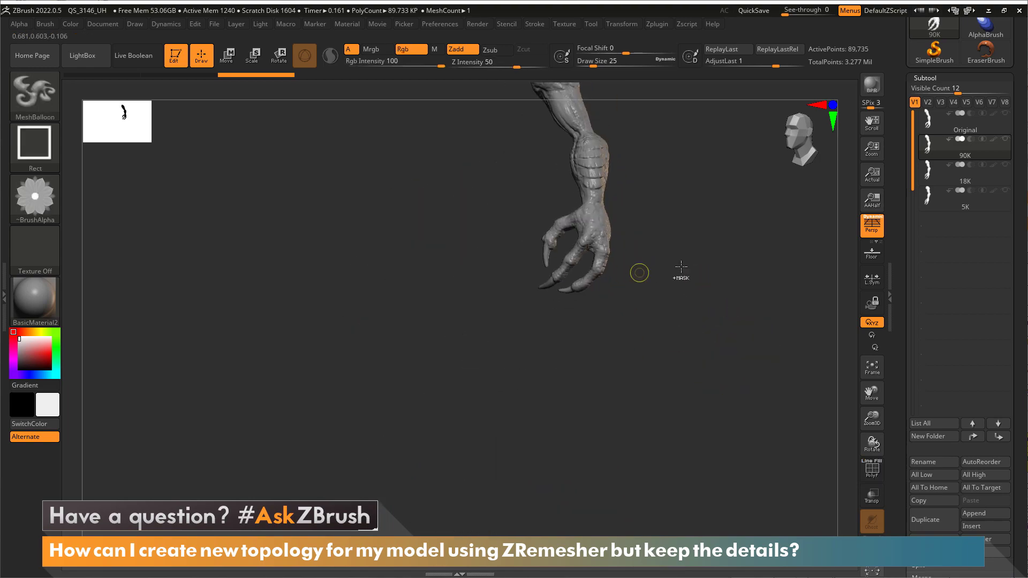
{"action": "left_click_drag", "start_coordinate": [631, 329], "coordinate": [696, 348]}
{"action": "left_click", "coordinate": [933, 169]}
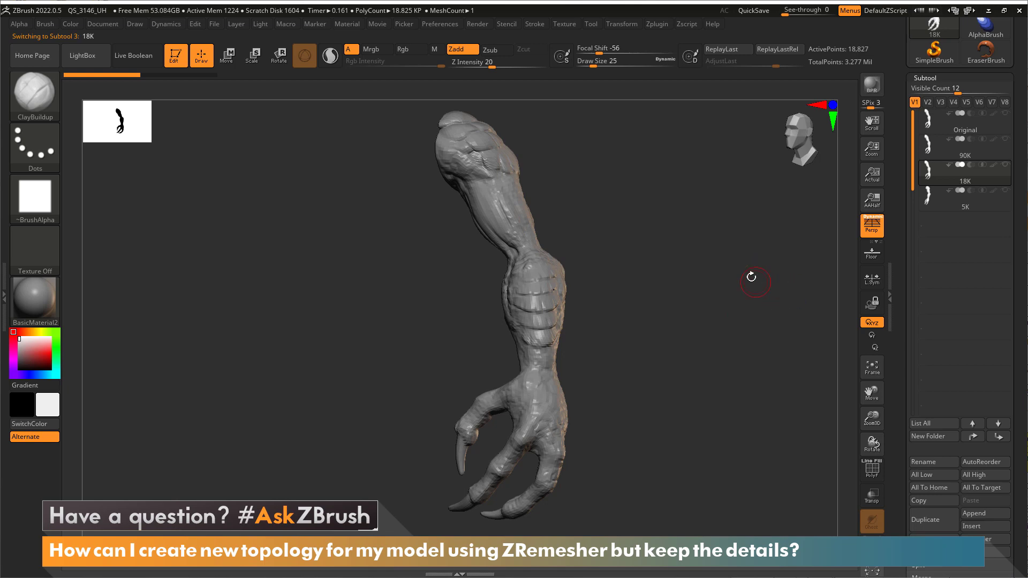
Inspect the 5K arm, compare it with the 18K version, then reactivate the Original subtool.
{"action": "left_click_drag", "start_coordinate": [626, 348], "coordinate": [709, 314]}
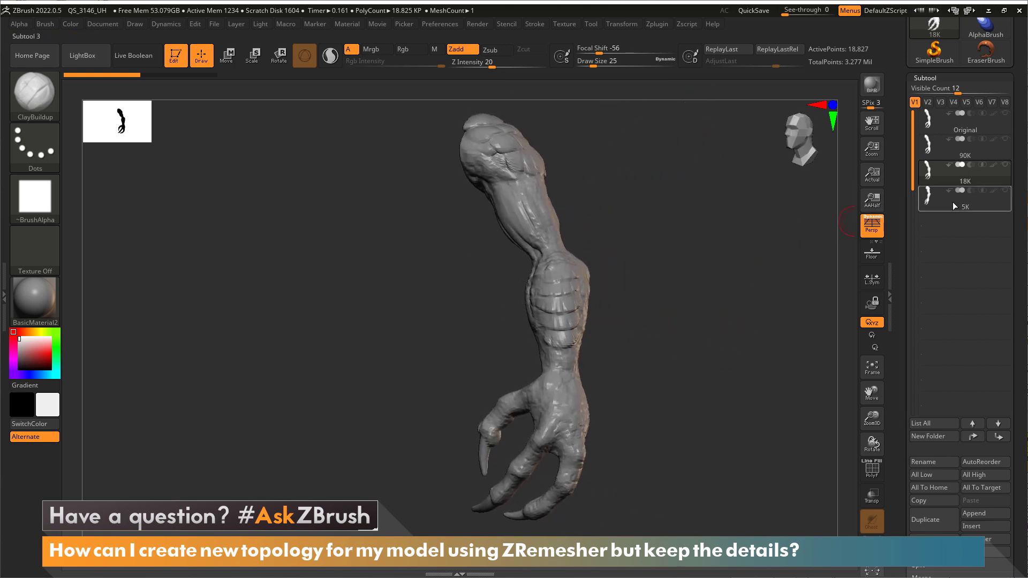
{"action": "left_click", "coordinate": [935, 201]}
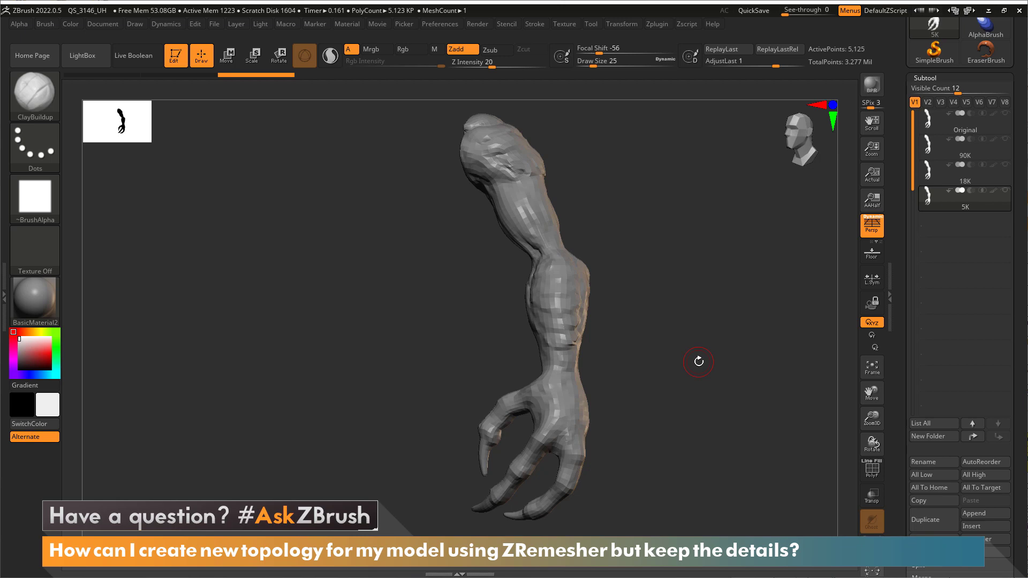
{"action": "left_click_drag", "start_coordinate": [697, 374], "coordinate": [688, 376]}
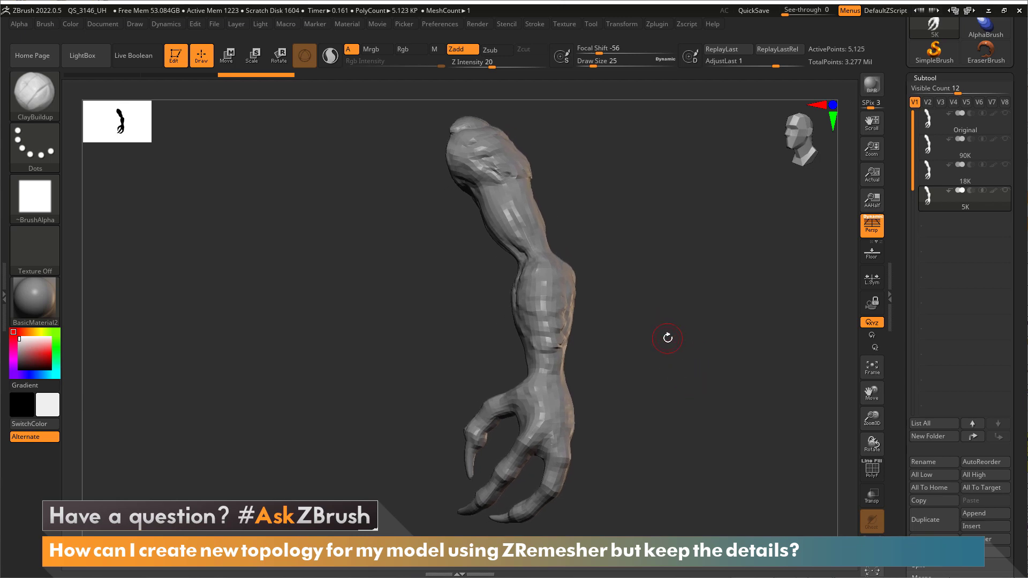
{"action": "left_click_drag", "start_coordinate": [667, 337], "coordinate": [681, 341]}
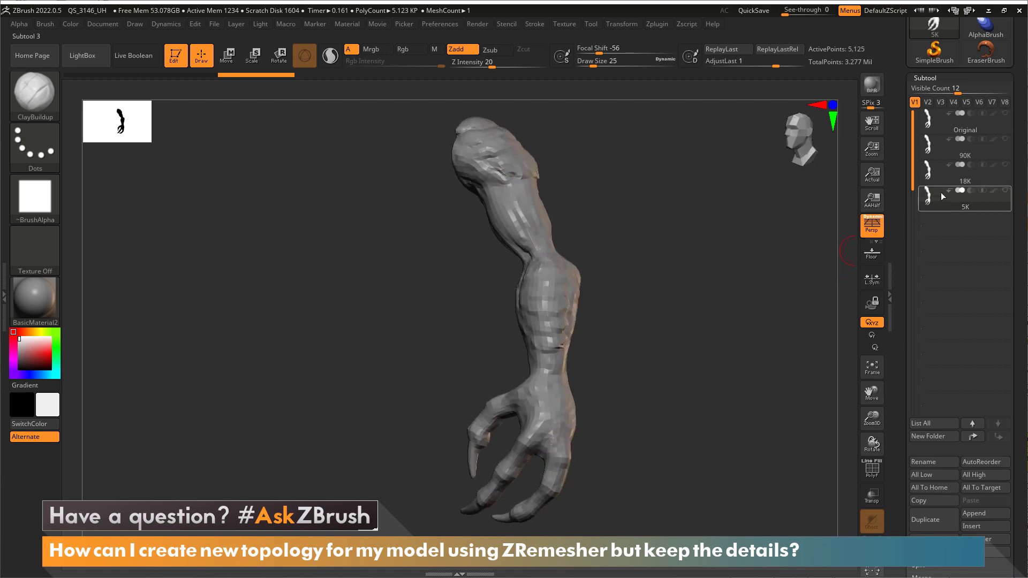
{"action": "left_click", "coordinate": [932, 178]}
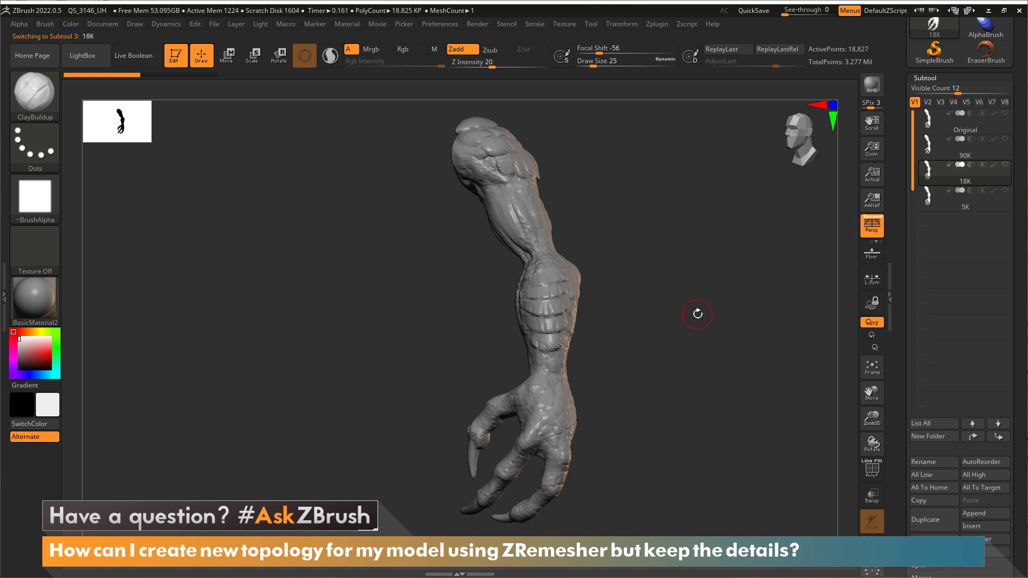
{"action": "left_click", "coordinate": [921, 199]}
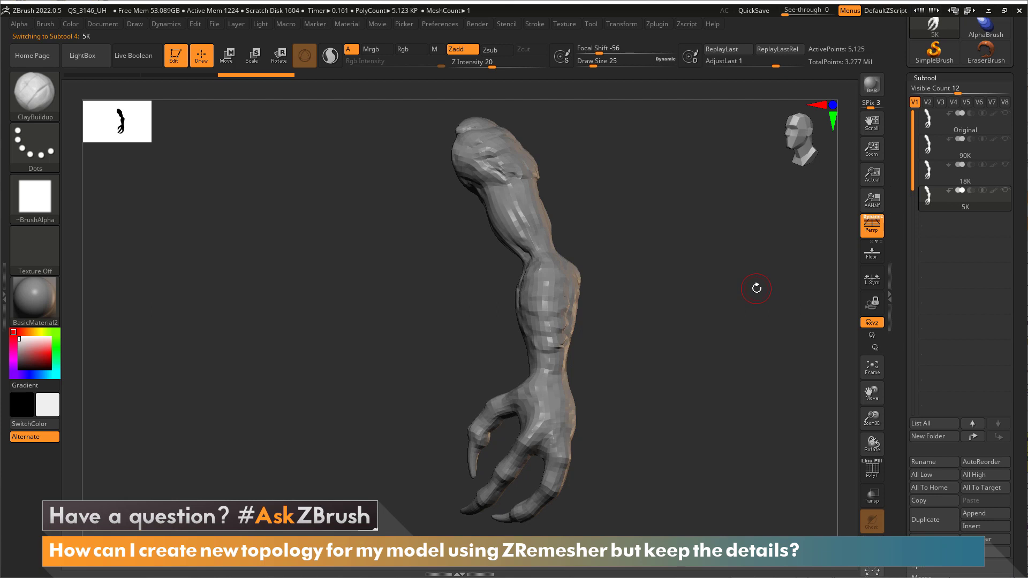
{"action": "left_click", "coordinate": [932, 122]}
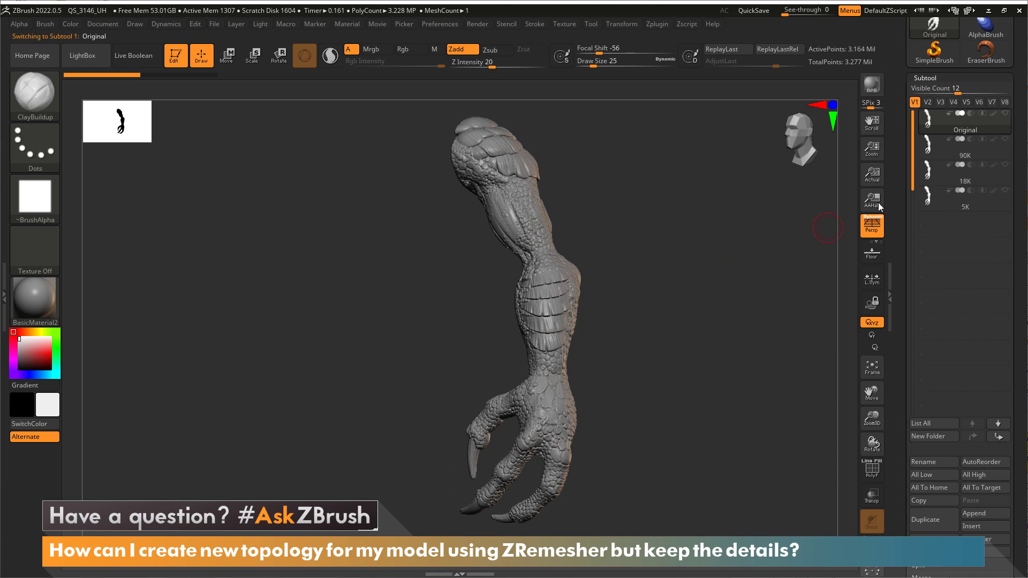
Collapse the Subtool list and set the ZRemesher Target Polygons Count to 5.
{"action": "left_click", "coordinate": [936, 78]}
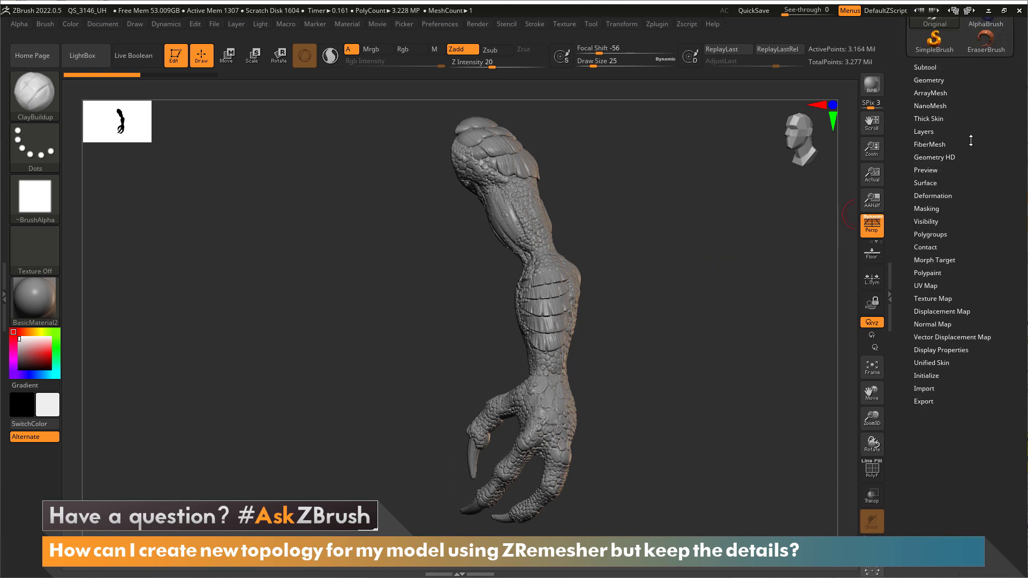
{"action": "key", "text": "shift"}
{"action": "left_click", "coordinate": [931, 151]}
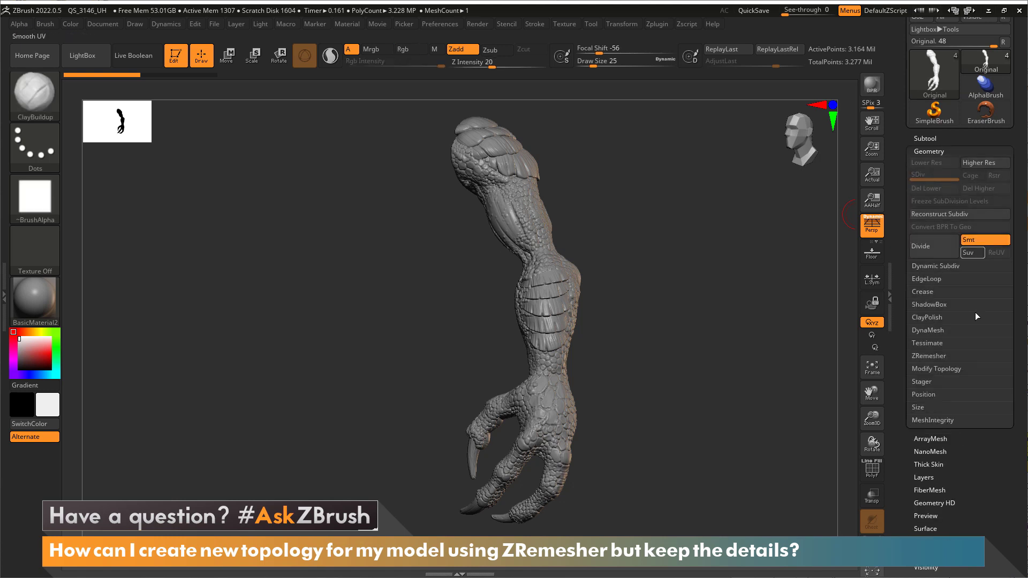
{"action": "left_click", "coordinate": [931, 356]}
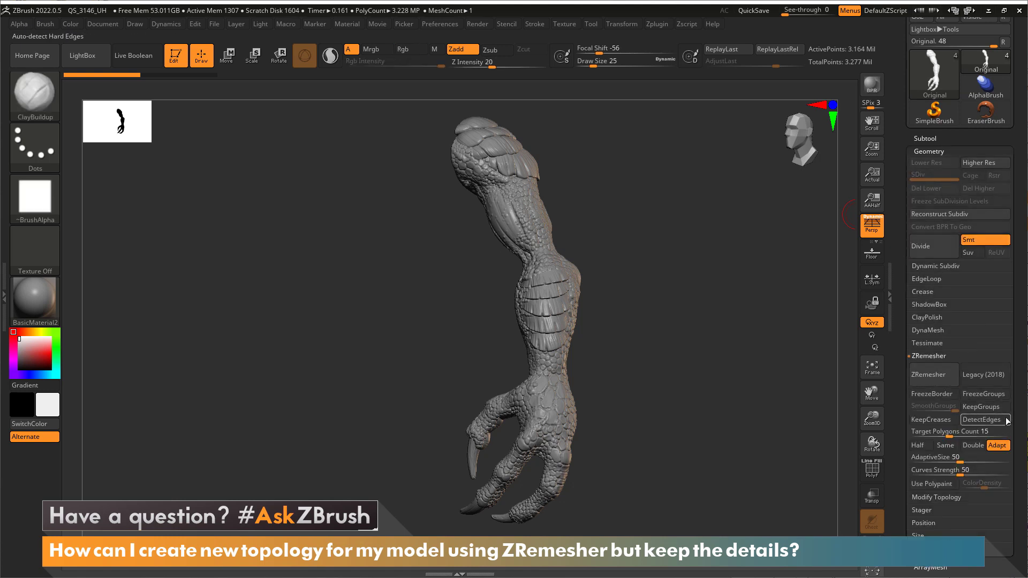
{"action": "left_click_drag", "start_coordinate": [1021, 428], "coordinate": [1021, 356]}
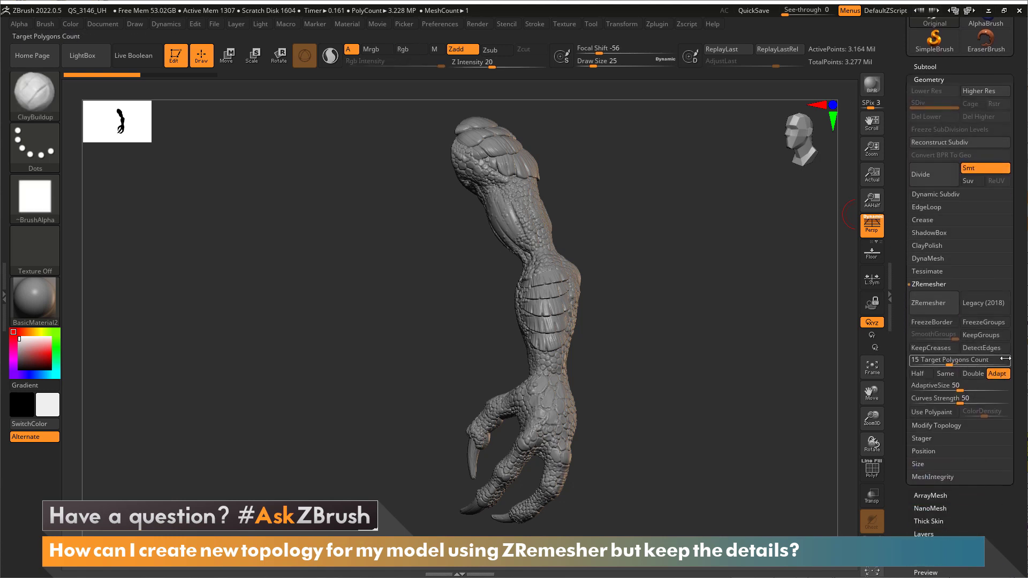
{"action": "left_click", "coordinate": [950, 364]}
{"action": "type", "text": "5"}
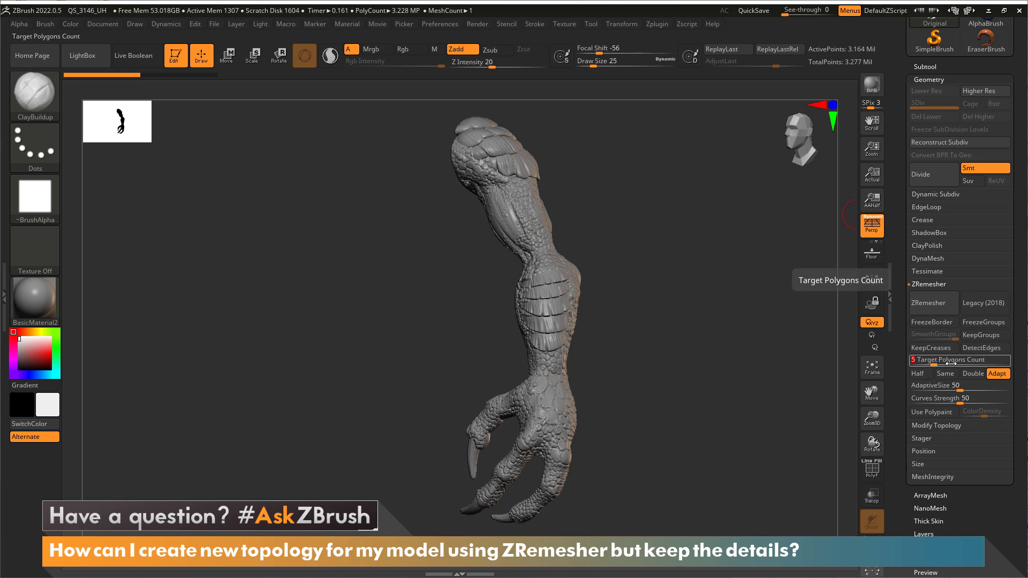
{"action": "type", "text": "15"}
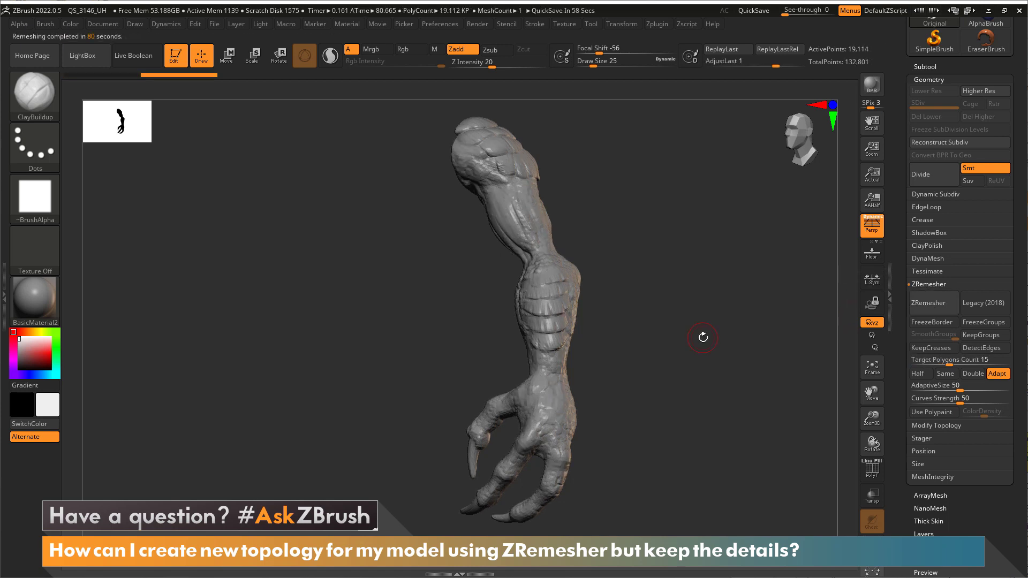
Rotate the 19,114-point remeshed arm, fold away Geometry and ZRemesher, and reopen the Subtool list.
{"action": "mouse_move", "coordinate": [717, 348]}
{"action": "left_mouse_down"}
{"action": "mouse_move", "coordinate": [683, 358]}
{"action": "mouse_move", "coordinate": [745, 377]}
{"action": "mouse_move", "coordinate": [647, 375]}
{"action": "left_mouse_up"}
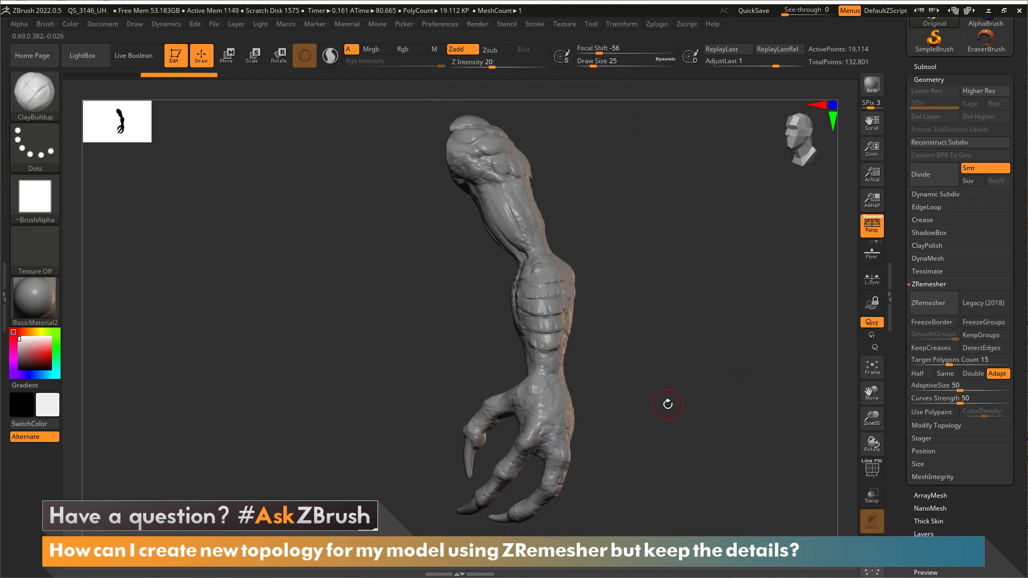
{"action": "left_click_drag", "start_coordinate": [668, 404], "coordinate": [653, 408]}
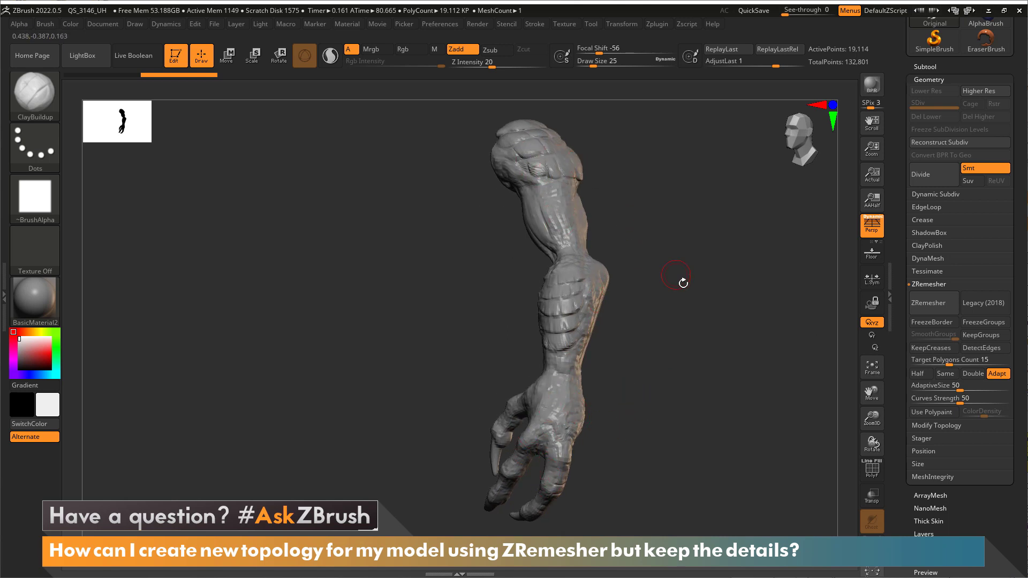
{"action": "mouse_move", "coordinate": [678, 337]}
{"action": "left_mouse_down"}
{"action": "mouse_move", "coordinate": [699, 337]}
{"action": "mouse_move", "coordinate": [677, 337]}
{"action": "left_mouse_up"}
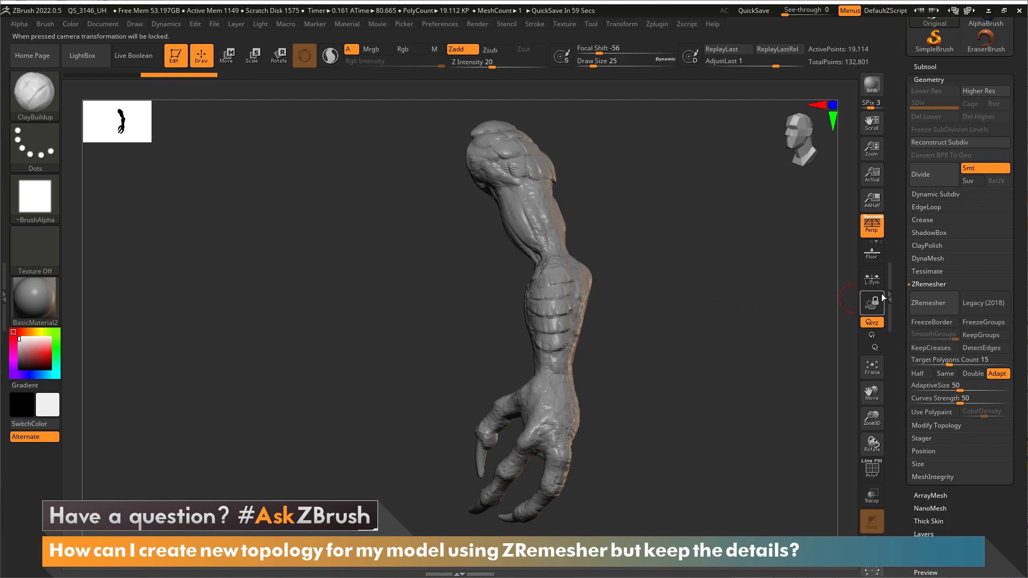
{"action": "left_click", "coordinate": [930, 284]}
{"action": "left_click", "coordinate": [928, 79]}
{"action": "mouse_move", "coordinate": [977, 108]}
{"action": "left_mouse_down"}
{"action": "mouse_move", "coordinate": [977, 197]}
{"action": "mouse_move", "coordinate": [1018, 246]}
{"action": "left_mouse_up"}
{"action": "left_click", "coordinate": [925, 155]}
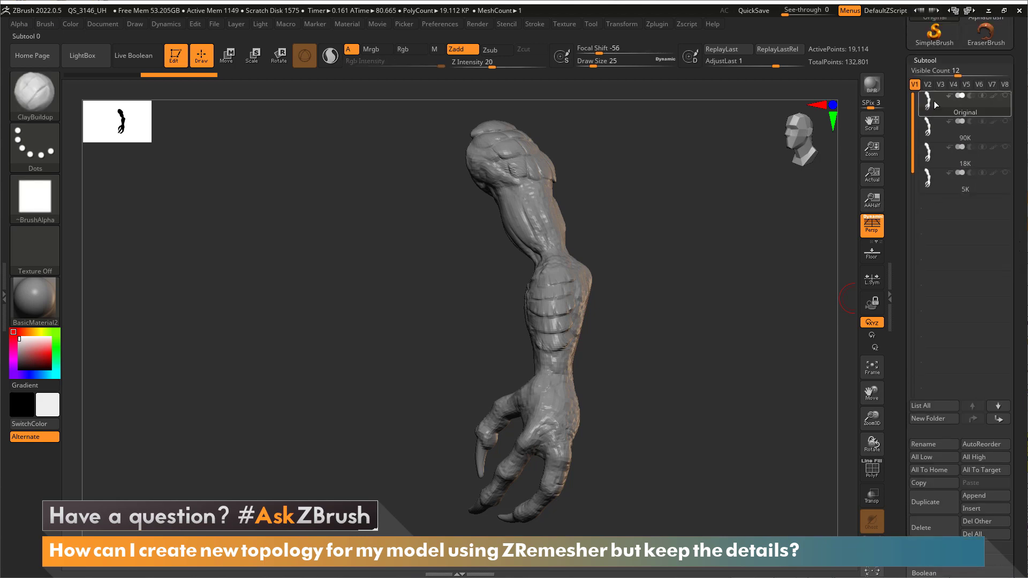
Subdivide the remeshed arm up to 4.892 million polygons and rotate it to inspect.
{"action": "key", "text": "b"}
{"action": "key", "text": "m"}
{"action": "key", "text": "b"}
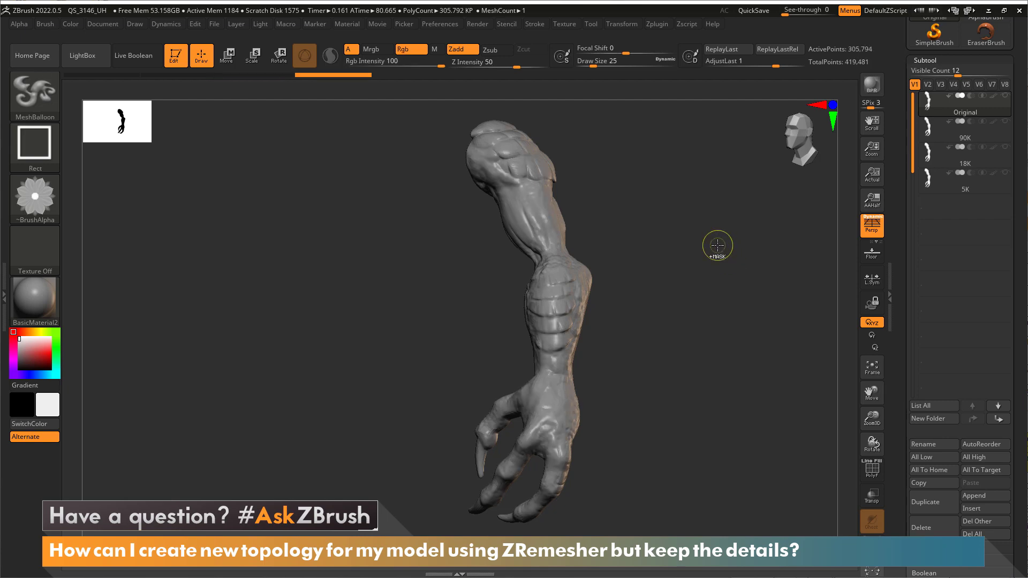
{"action": "key", "text": "ctrl+d"}
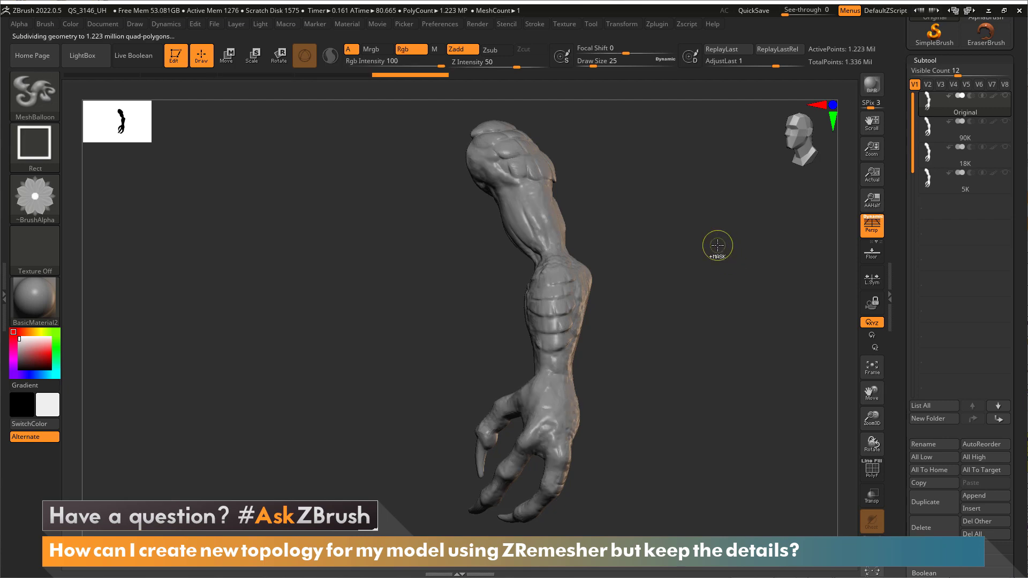
{"action": "key", "text": "ctrl+d"}
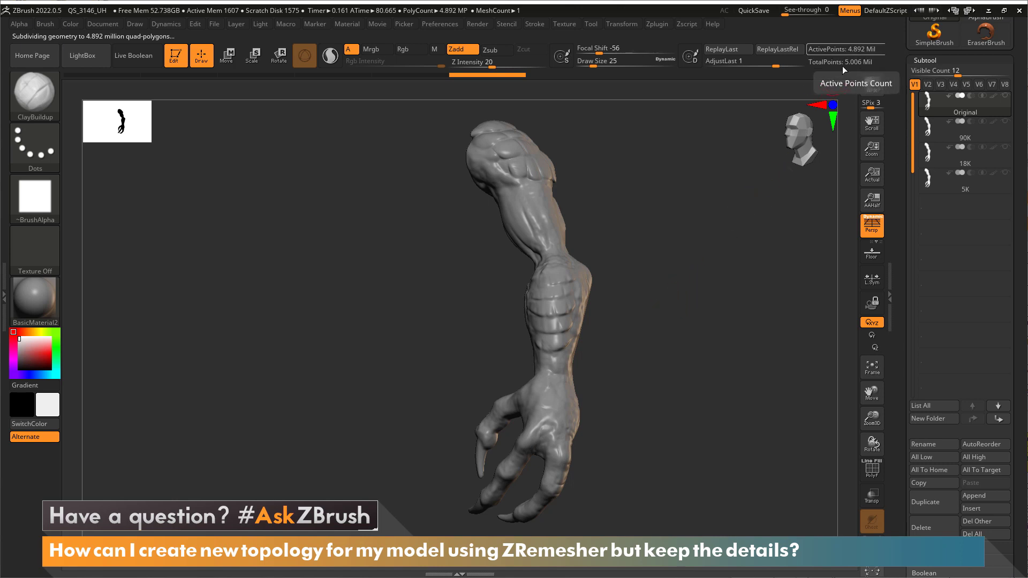
{"action": "left_click_drag", "start_coordinate": [692, 321], "coordinate": [647, 331]}
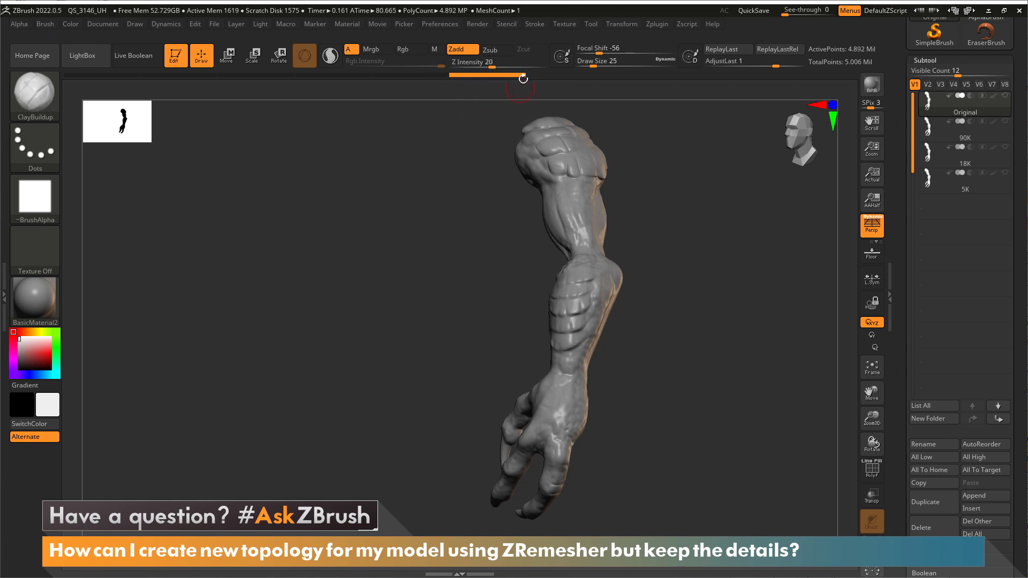
Roll Undo History back to its first state and zoom in on the scaly claw hand.
{"action": "left_click", "coordinate": [433, 75]}
{"action": "left_click", "coordinate": [338, 75]}
{"action": "left_click", "coordinate": [99, 74]}
{"action": "left_click_drag", "start_coordinate": [612, 354], "coordinate": [568, 337]}
{"action": "mouse_move", "coordinate": [568, 336]}
{"action": "right_mouse_down", "text": "ctrl"}
{"action": "mouse_move", "coordinate": [555, 227]}
{"action": "mouse_move", "coordinate": [573, 343]}
{"action": "mouse_move", "coordinate": [592, 343]}
{"action": "mouse_move", "coordinate": [549, 289]}
{"action": "mouse_move", "coordinate": [211, 127]}
{"action": "right_mouse_up", "text": "ctrl"}
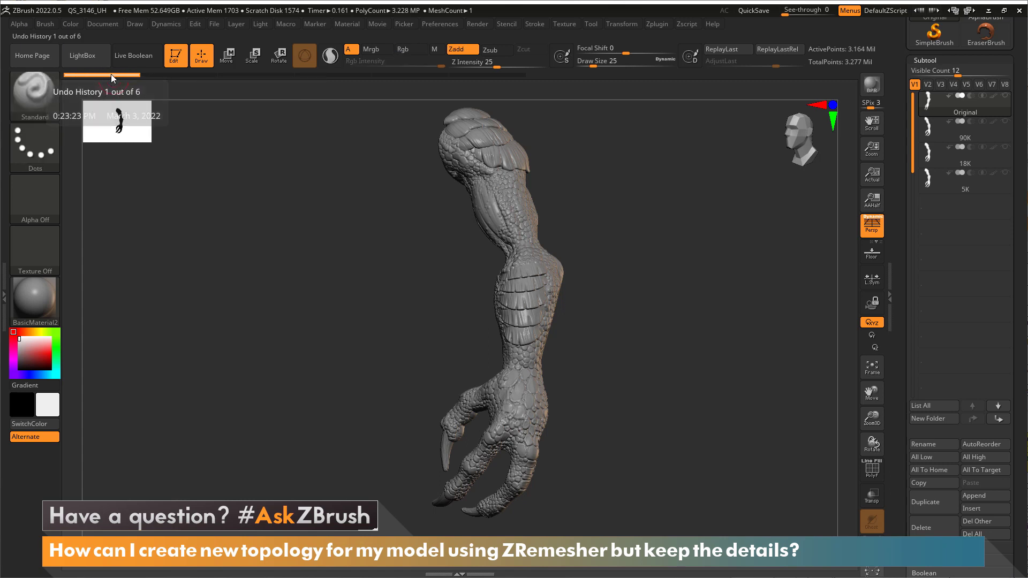
Move the Undo History marker from the second slot to the latest subdivided state.
{"action": "left_click", "coordinate": [159, 74]}
{"action": "left_click_drag", "start_coordinate": [159, 73], "coordinate": [584, 82]}
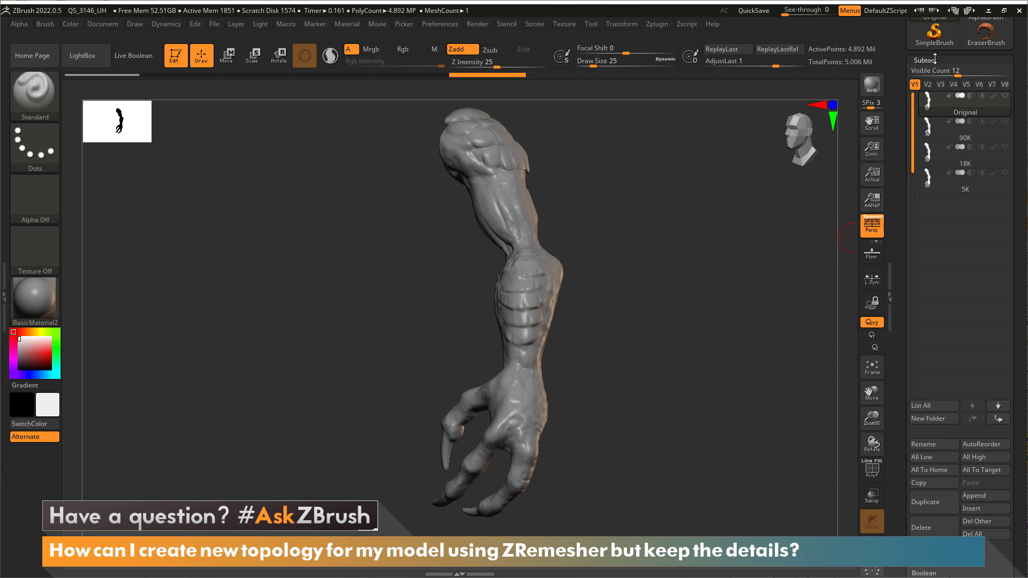
Project the original scale detail from history with Color off and Dist 0.02.
{"action": "scroll", "coordinate": [968, 263], "scroll_direction": "down", "scroll_amount": 10}
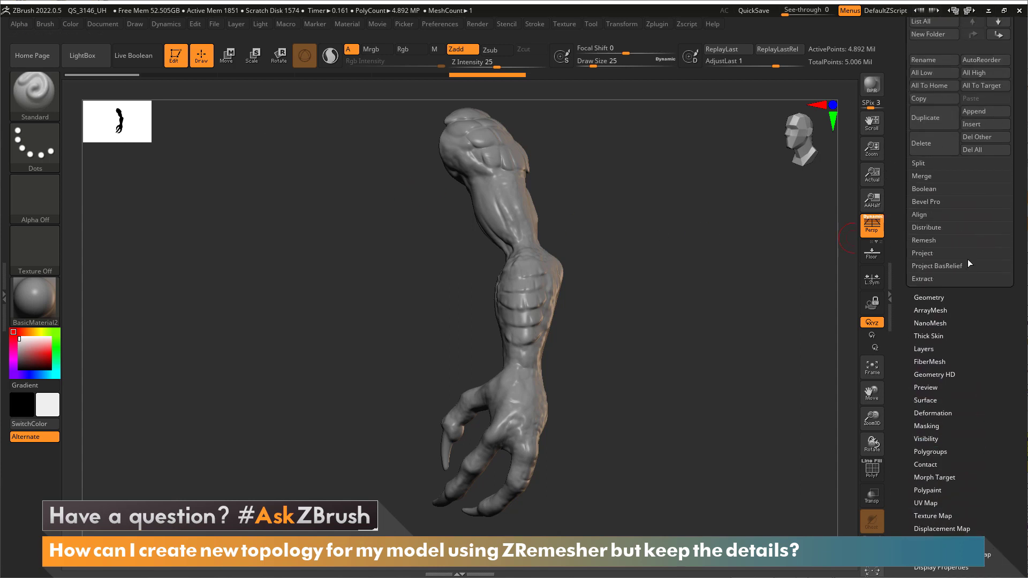
{"action": "left_click", "coordinate": [926, 252]}
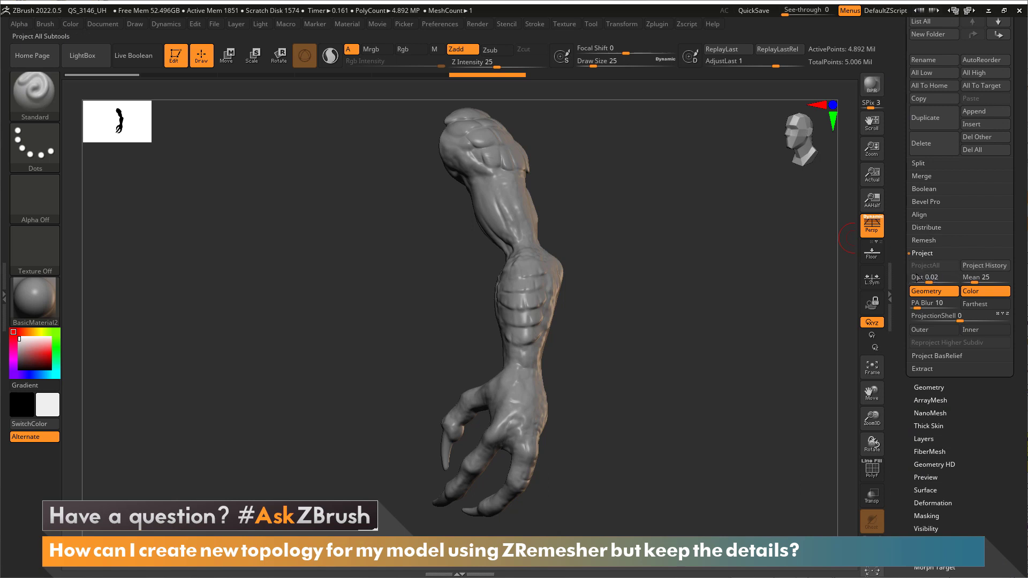
{"action": "left_click", "coordinate": [983, 291]}
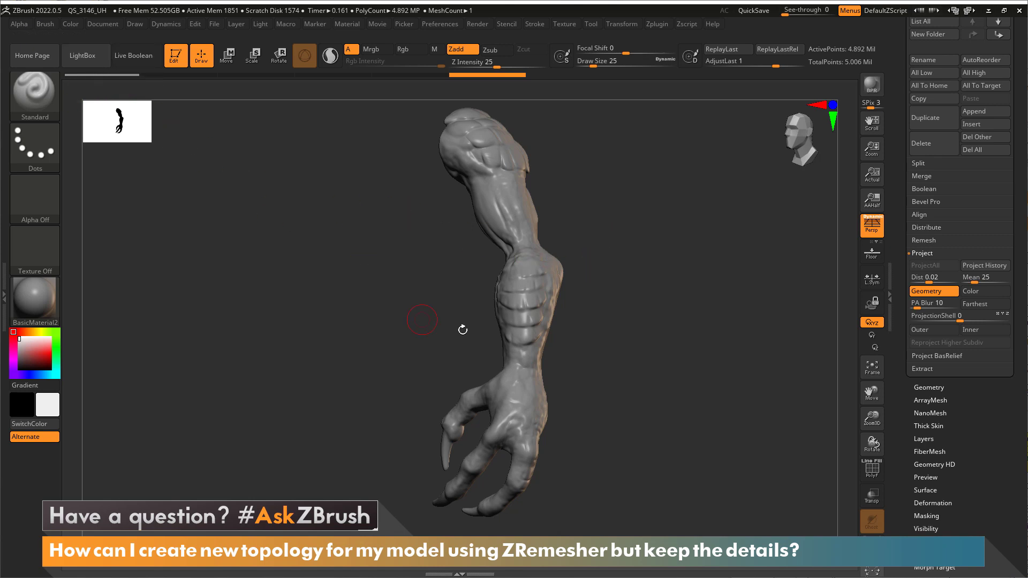
{"action": "left_click", "coordinate": [934, 278]}
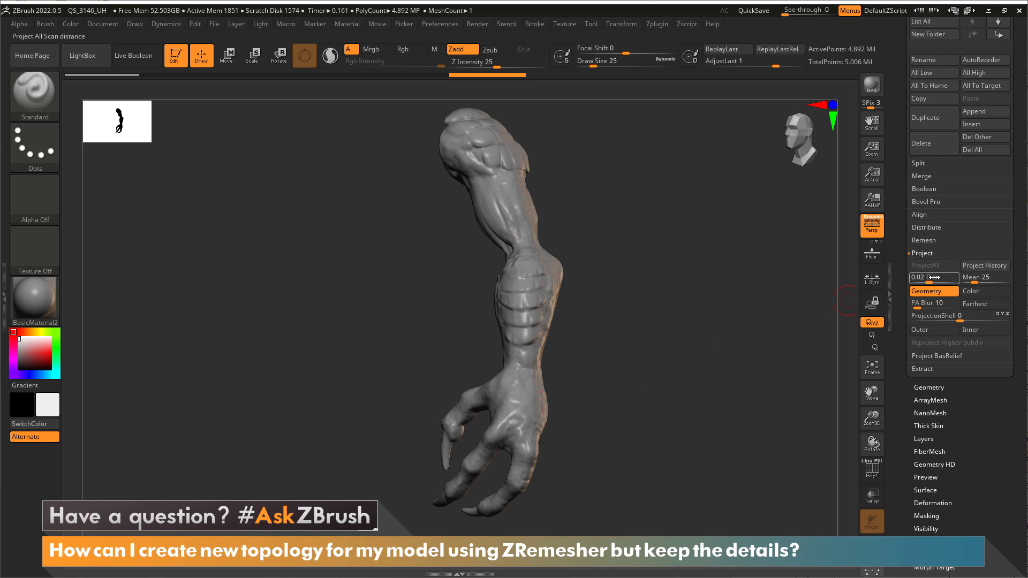
{"action": "left_click", "coordinate": [987, 270]}
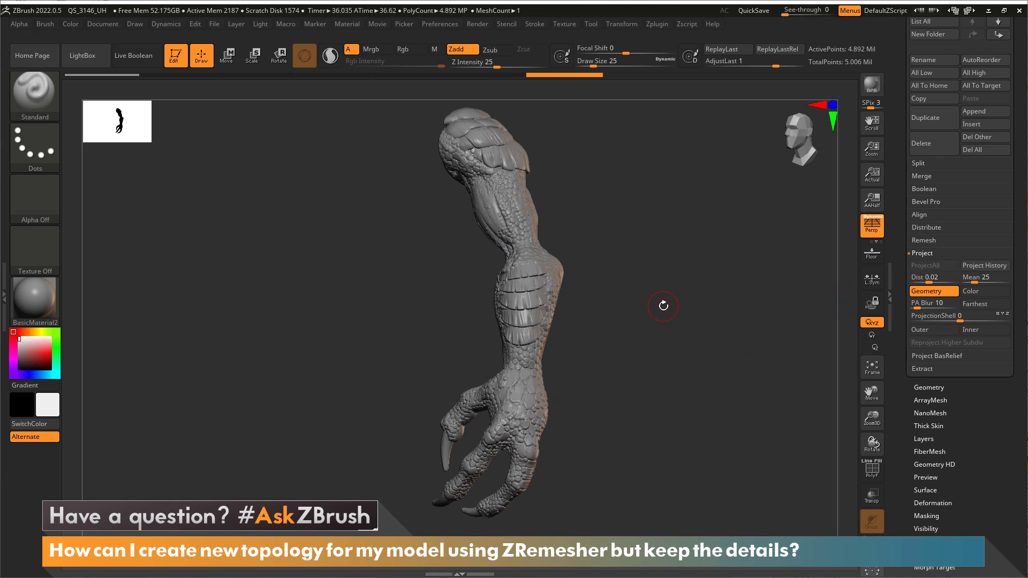
{"action": "mouse_move", "coordinate": [655, 327]}
{"action": "left_mouse_down"}
{"action": "mouse_move", "coordinate": [705, 329]}
{"action": "mouse_move", "coordinate": [627, 330]}
{"action": "left_mouse_up"}
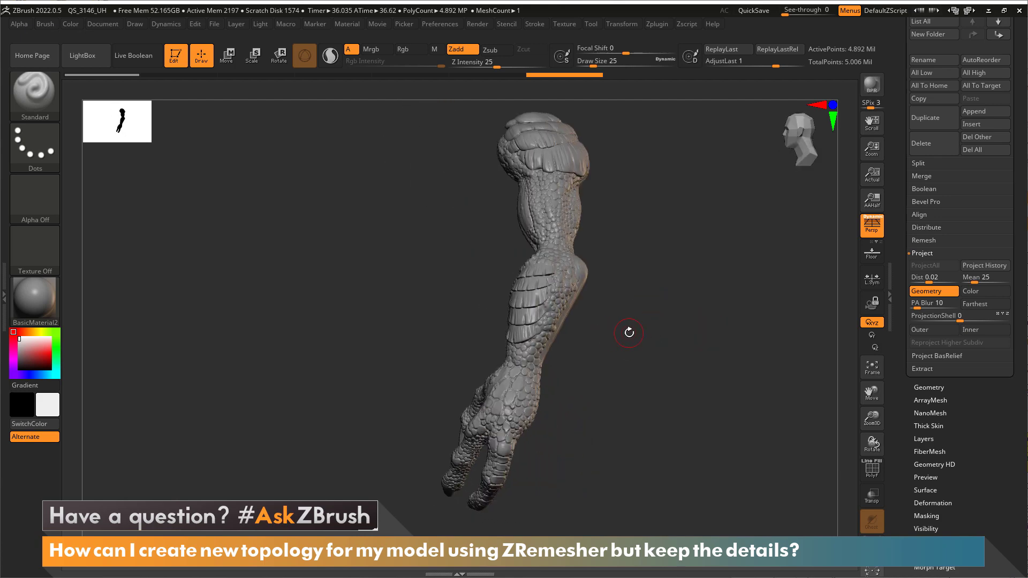
{"action": "key", "text": "shift+d"}
{"action": "key", "text": "shift+d"}
{"action": "key", "text": "shift+d"}
{"action": "key", "text": "shift+d"}
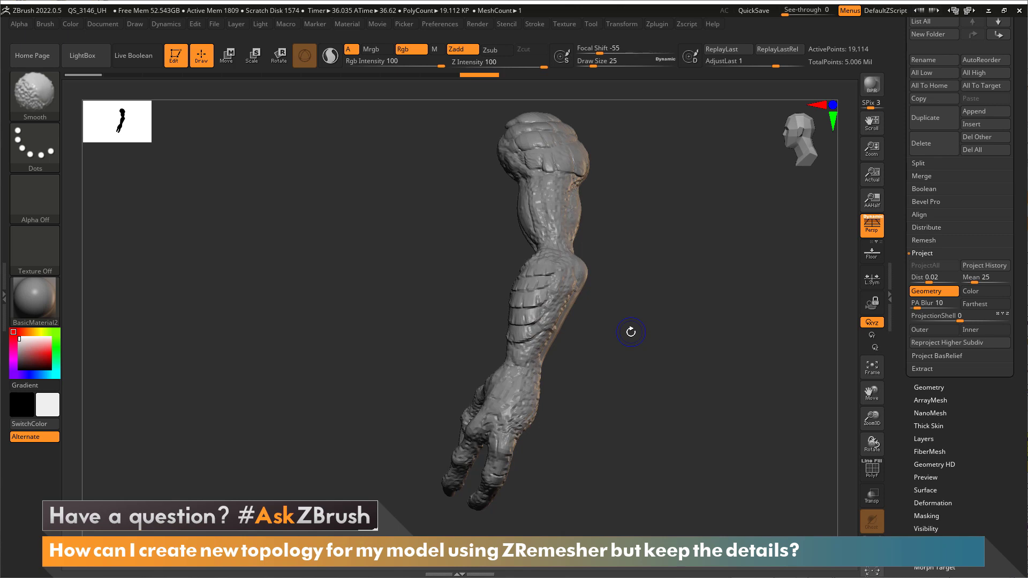
{"action": "left_click_drag", "start_coordinate": [632, 331], "coordinate": [661, 331]}
{"action": "key", "text": "d"}
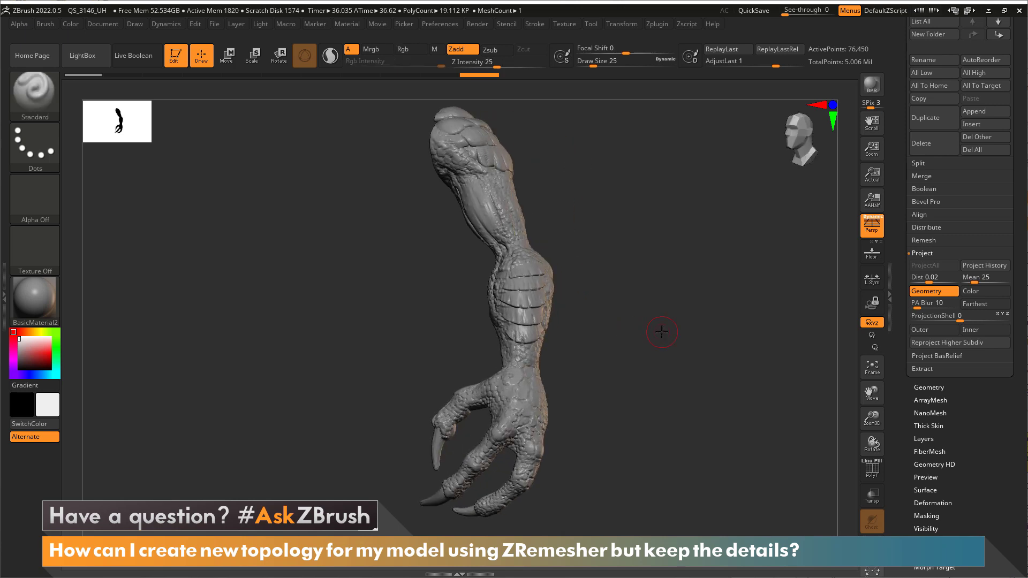
{"action": "key", "text": "d"}
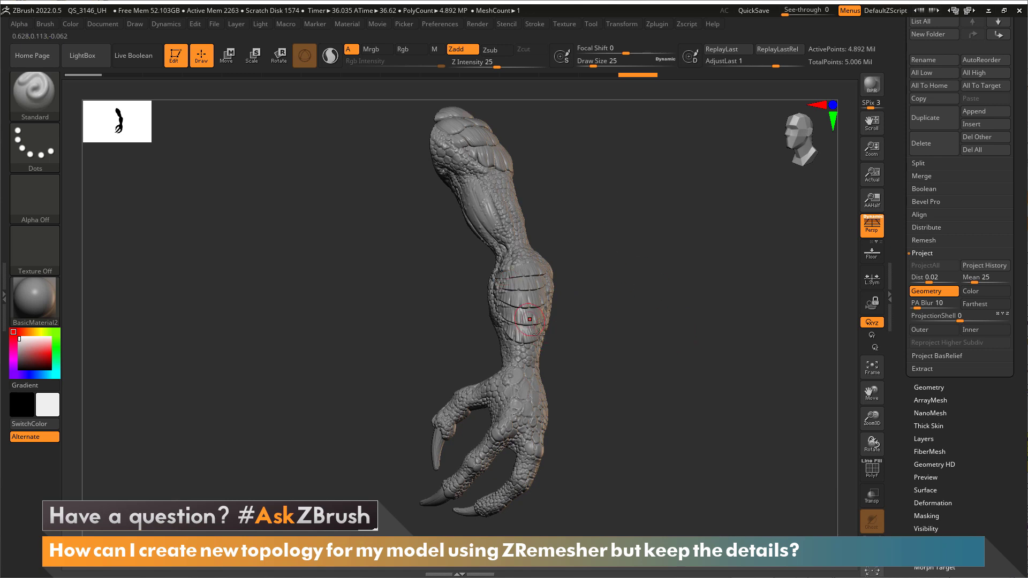